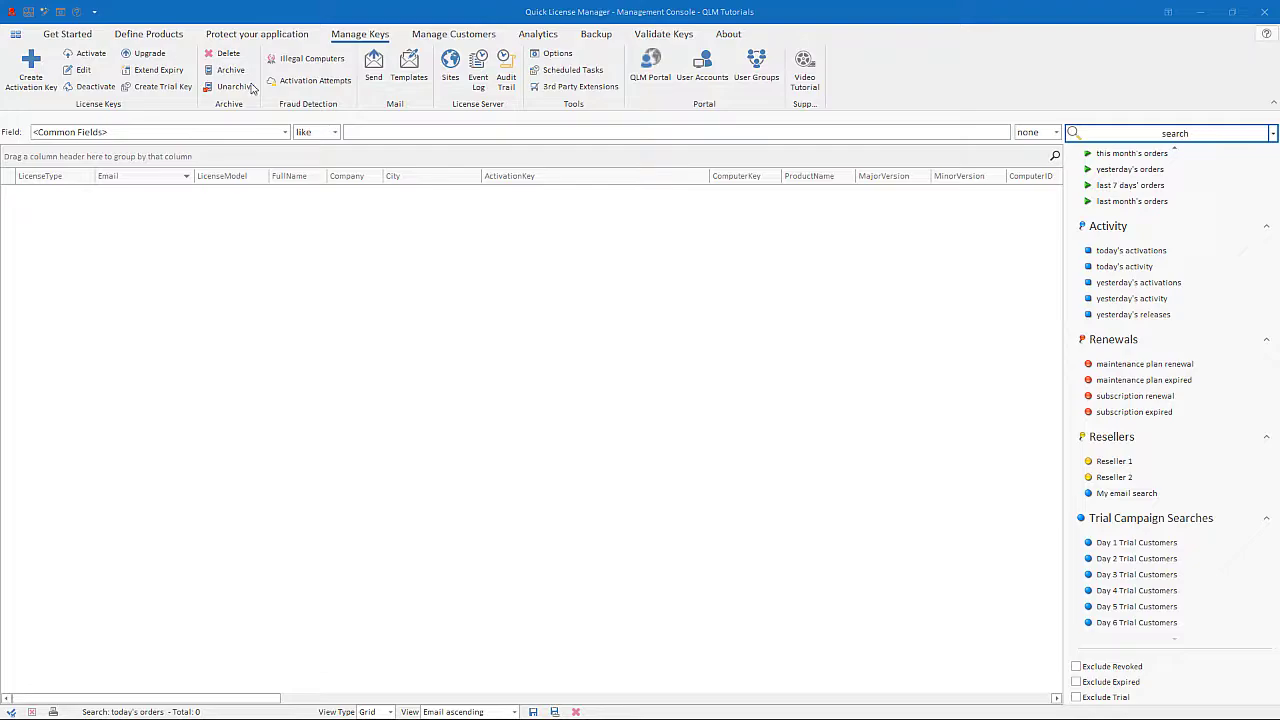
Duplicate the Campaign Trial Day 6 email template under the name Campaign Trial Day 7 and save it.
{"action": "left_click", "coordinate": [409, 70]}
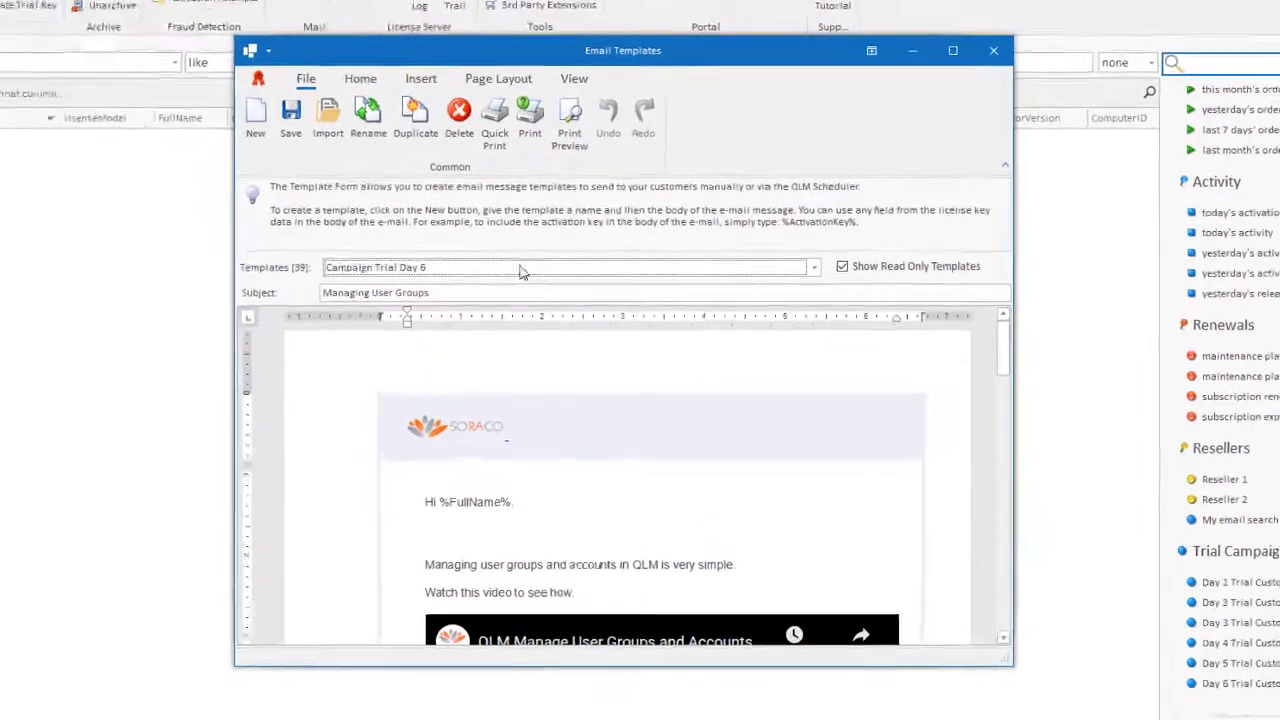
{"action": "left_click", "coordinate": [415, 115]}
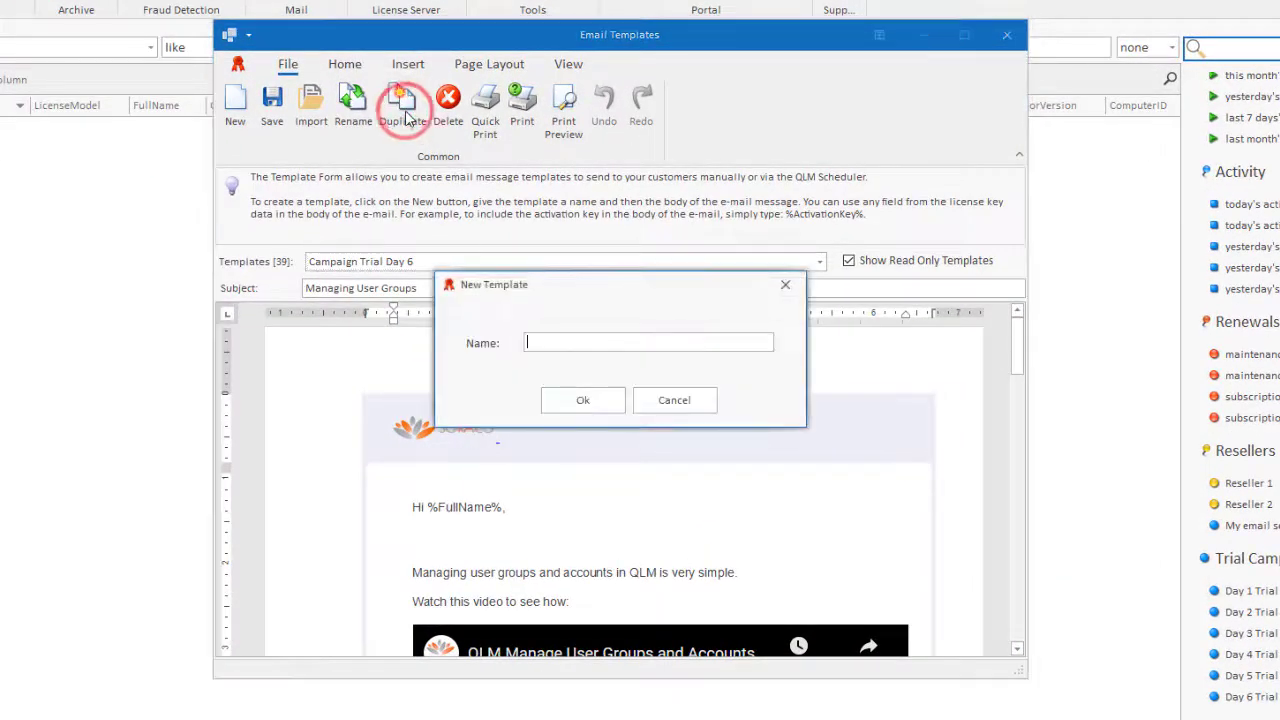
{"action": "type", "text": "Campaign Trial Day 7"}
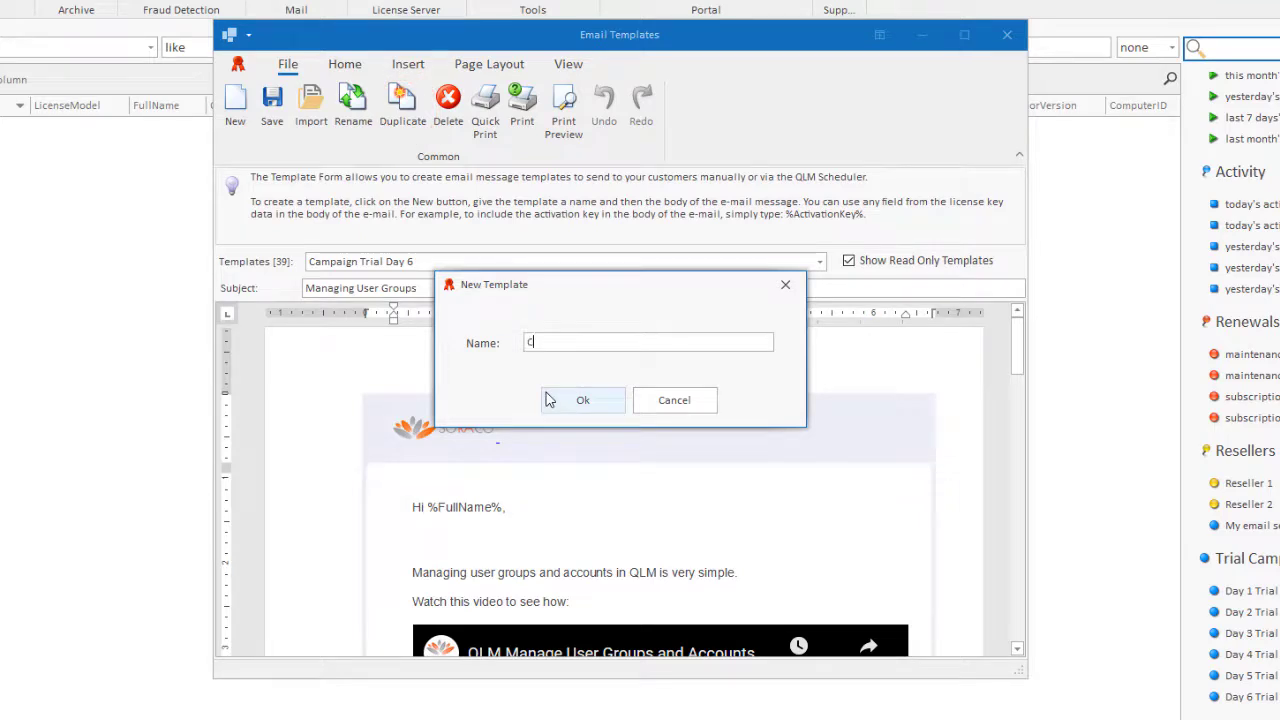
{"action": "left_click", "coordinate": [570, 400]}
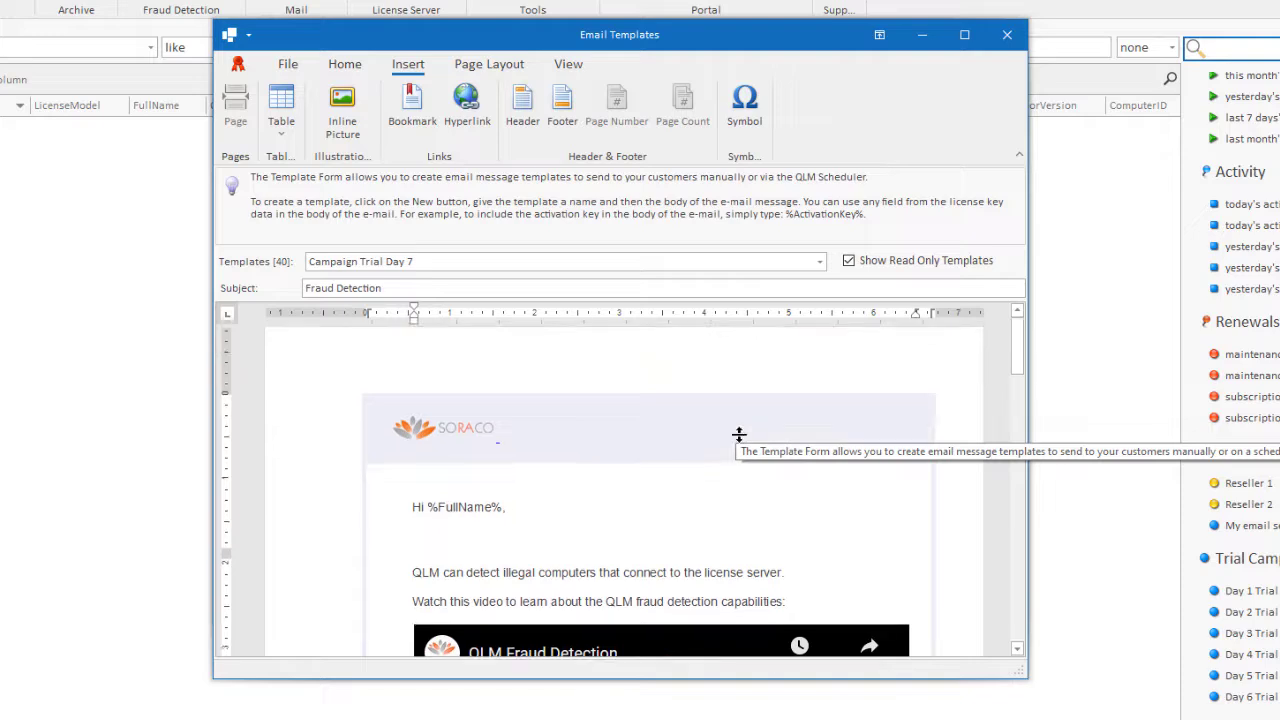
{"action": "left_click", "coordinate": [288, 63]}
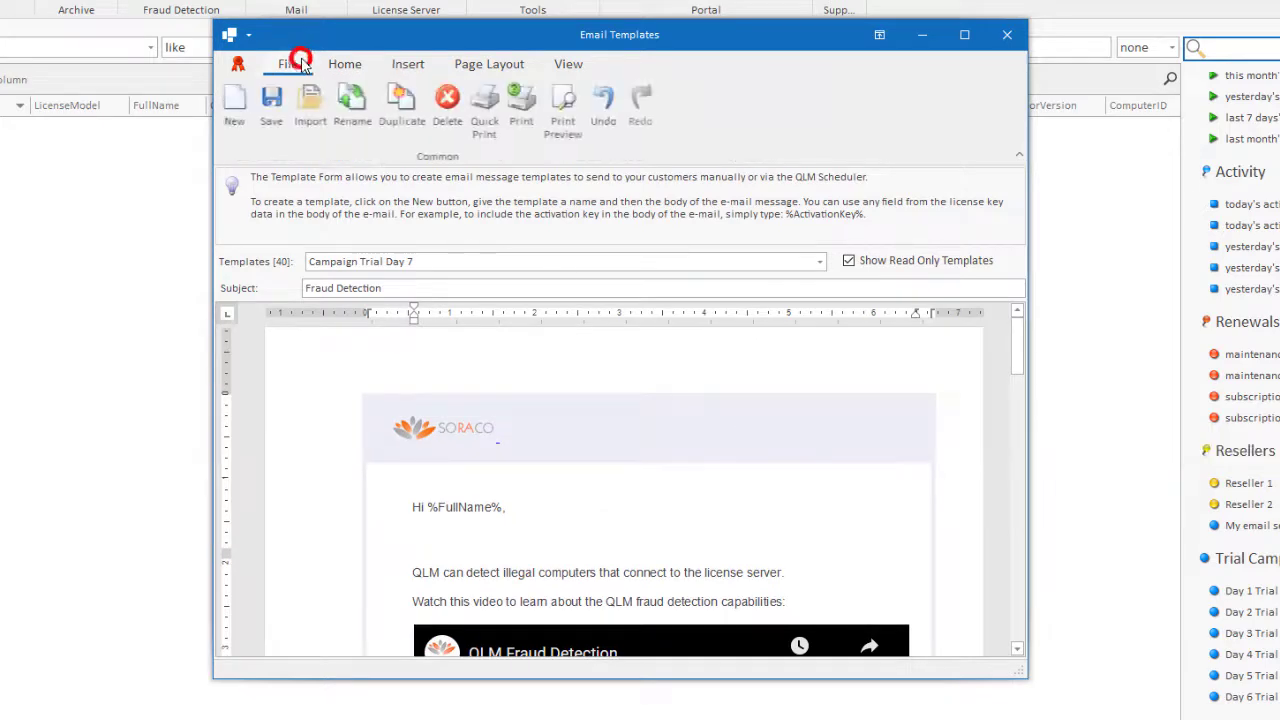
{"action": "left_click", "coordinate": [279, 108]}
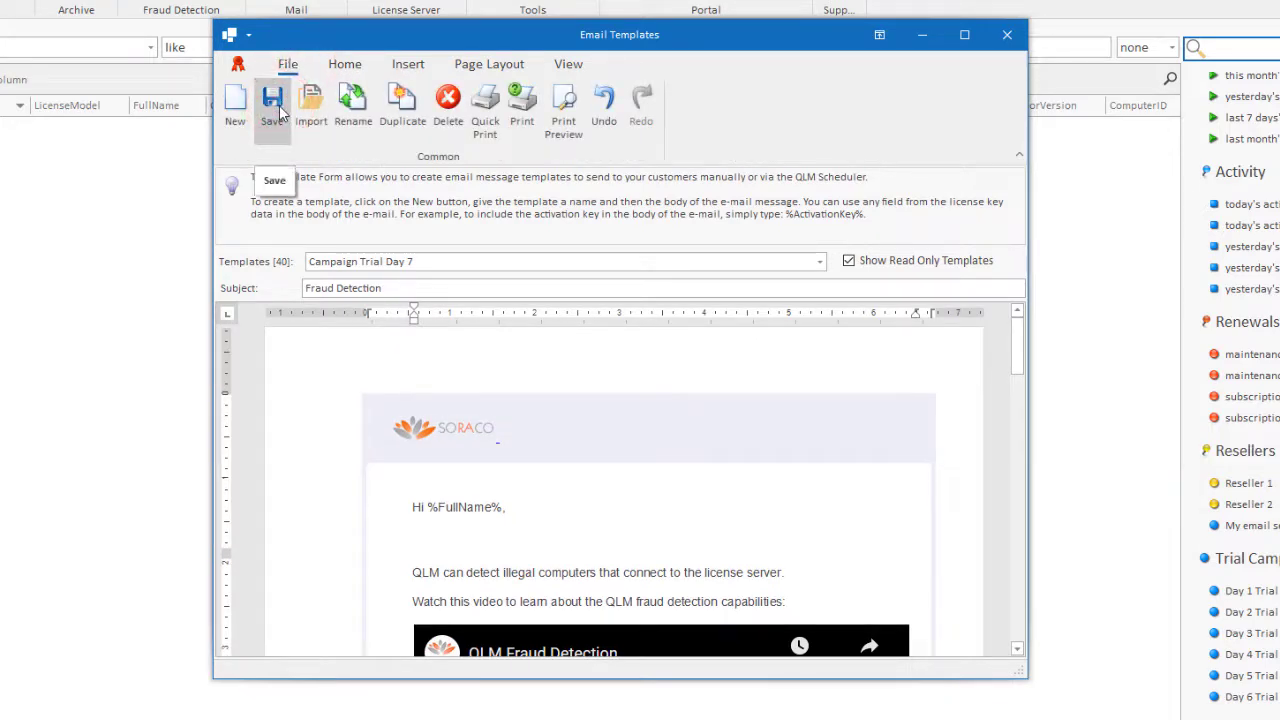
Review the body of the Campaign Trial Day 7 template and the list of templates, and close the email templates window.
{"action": "scroll", "coordinate": [1026, 424], "scroll_direction": "down", "scroll_amount": 5}
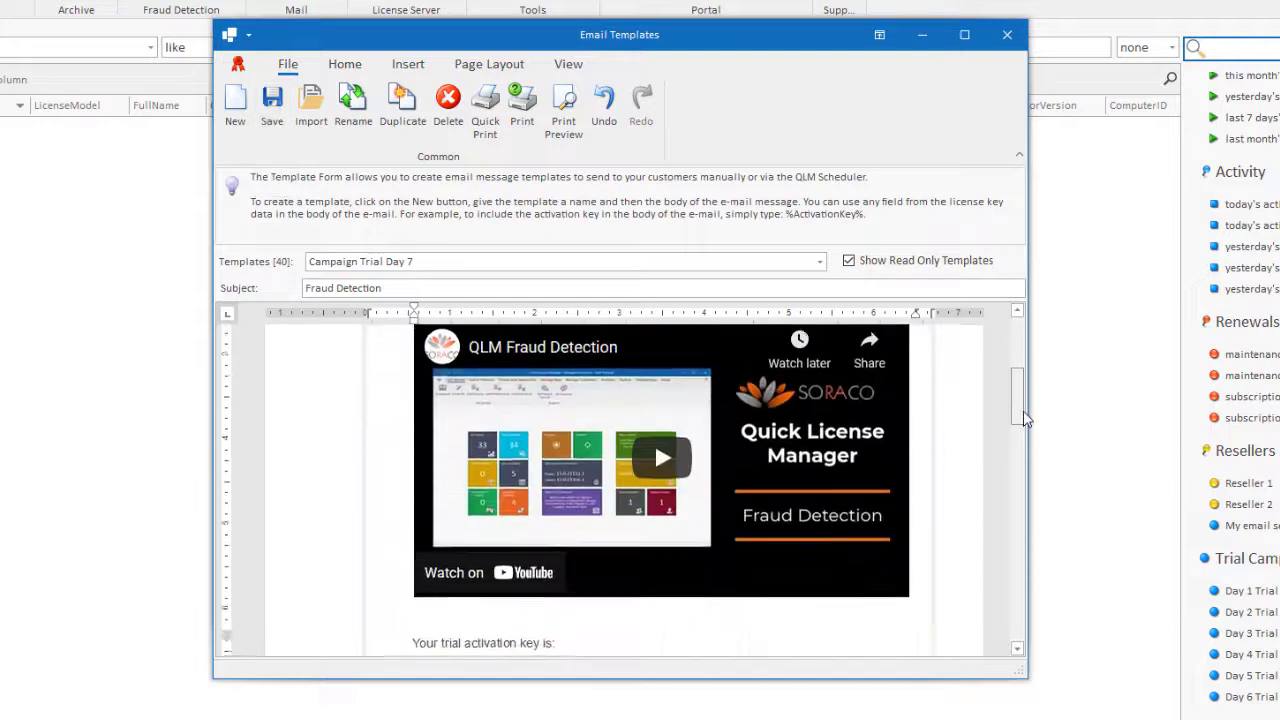
{"action": "left_click_drag", "start_coordinate": [1026, 424], "coordinate": [1026, 373]}
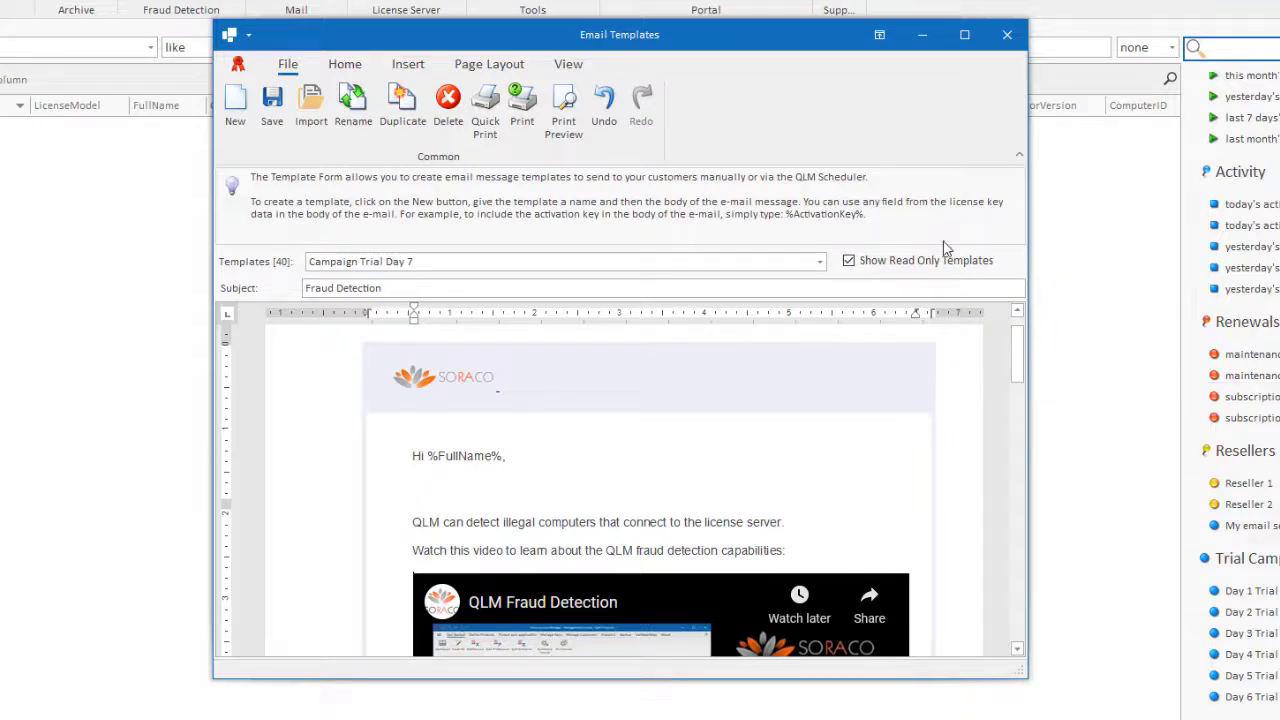
{"action": "left_click", "coordinate": [820, 263]}
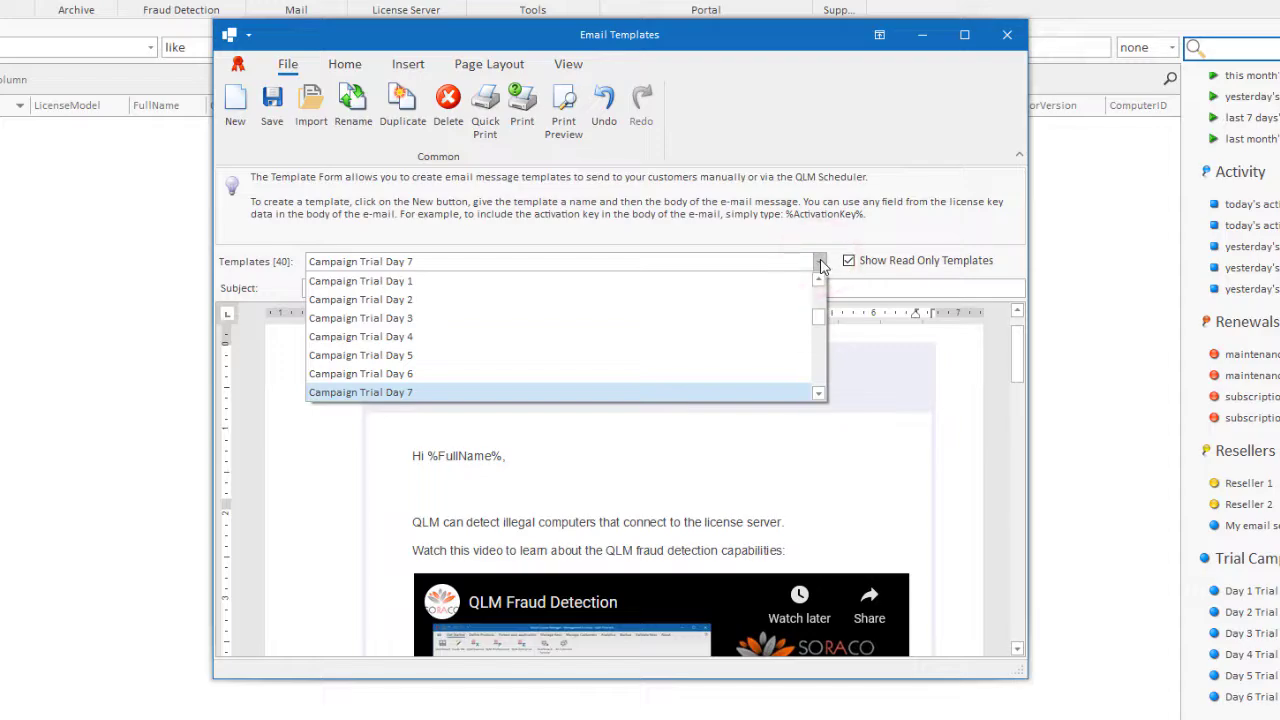
{"action": "left_click", "coordinate": [820, 263]}
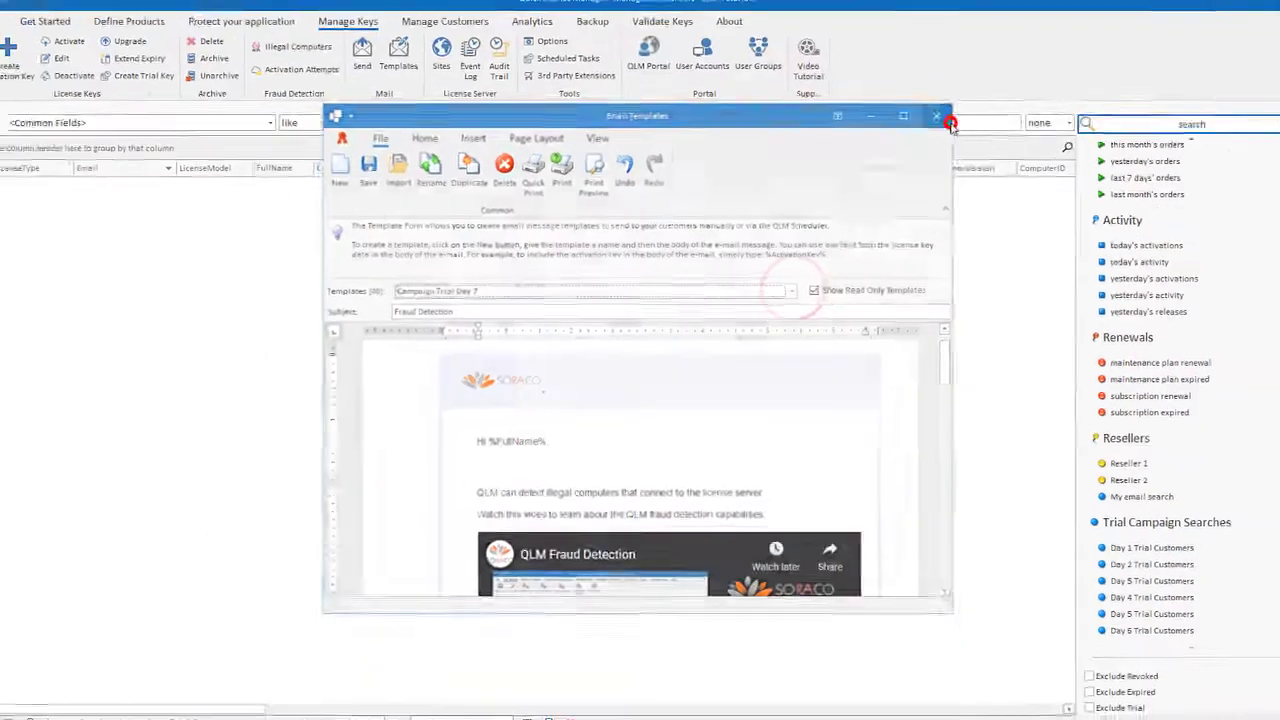
{"action": "left_click", "coordinate": [996, 47]}
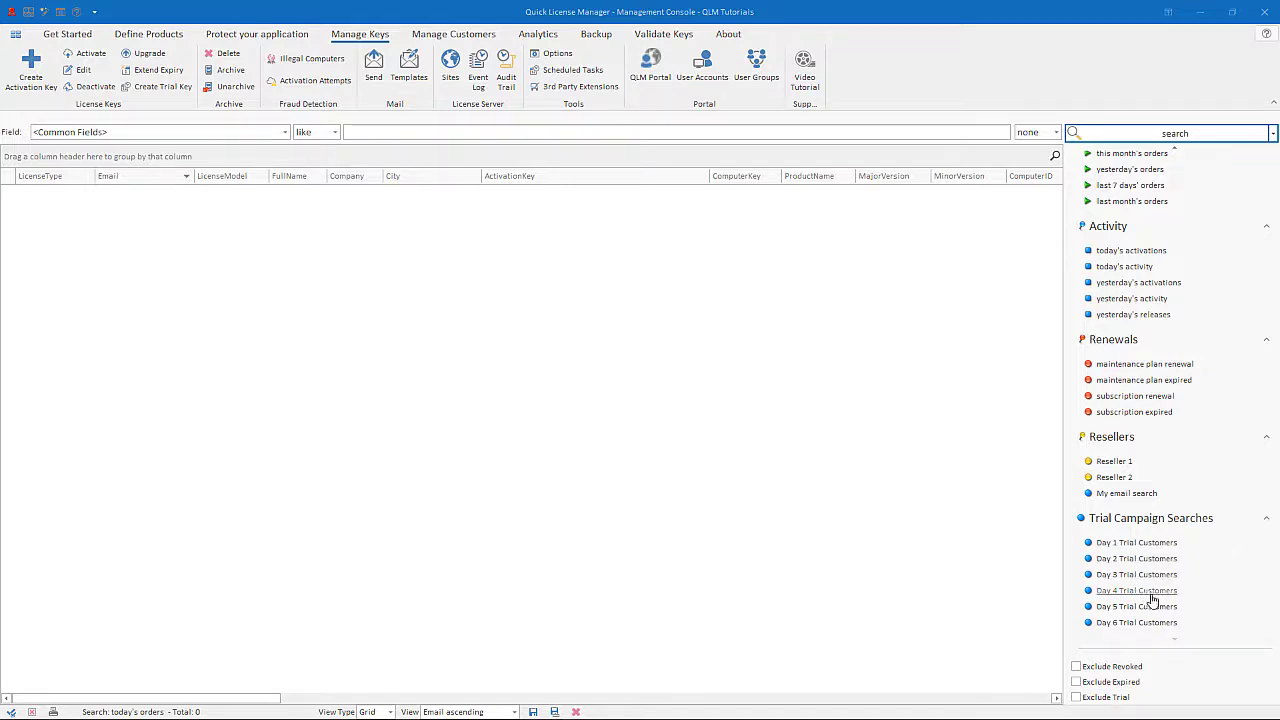
Add a new saved search named Day 7 Trial Customers to the license key searches.
{"action": "left_click", "coordinate": [1273, 134]}
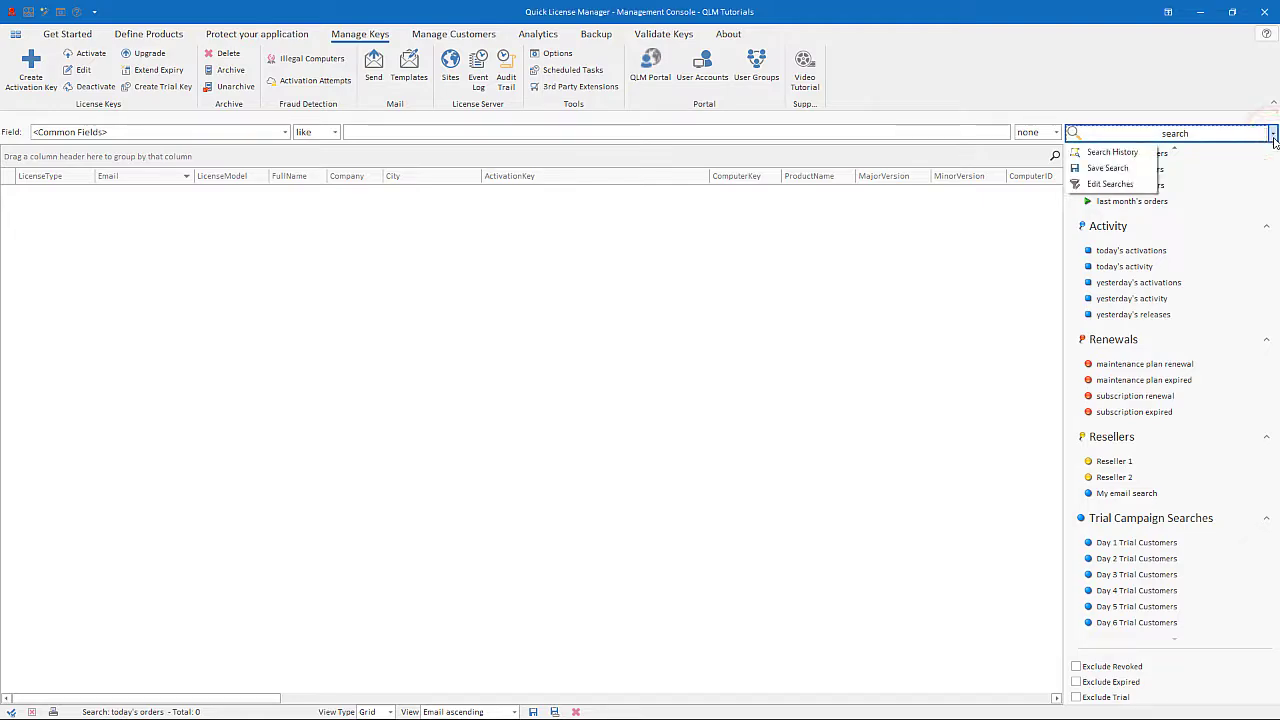
{"action": "left_click", "coordinate": [1112, 184]}
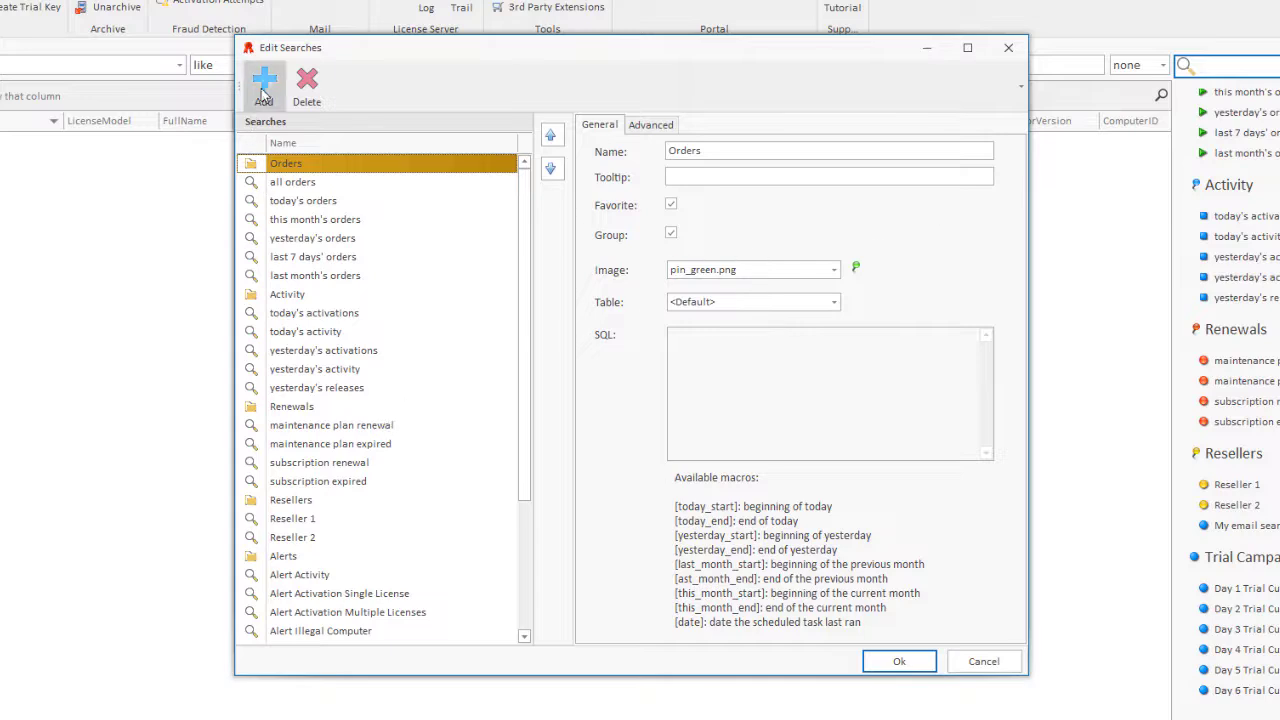
{"action": "left_click", "coordinate": [264, 88]}
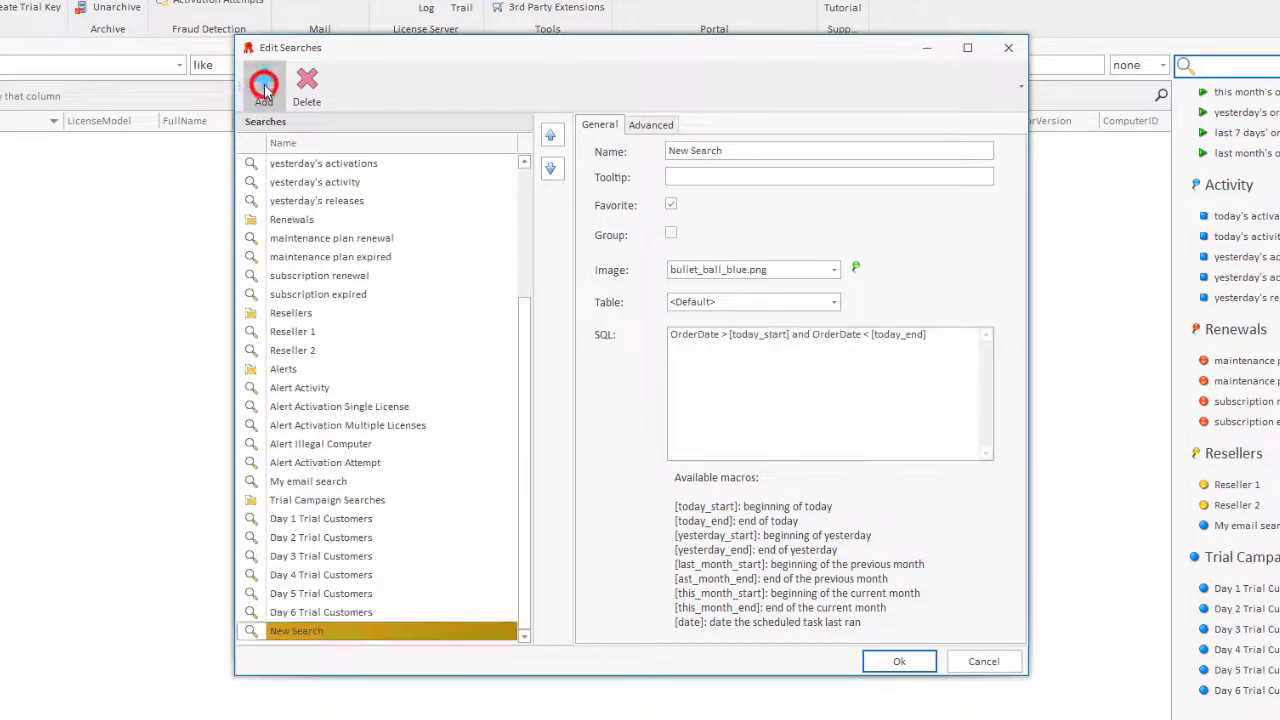
{"action": "left_click", "coordinate": [787, 149]}
{"action": "type", "text": "Day 7 Trial Customers"}
Set the search's SQL to "OrderDate >= [today_start-6] and OrderDate <= [today_end-6] and LicenseModel='trial' and (IncludeInMailList <> 0) and (Disabled=0)" and save it.
{"action": "left_click_drag", "start_coordinate": [957, 342], "coordinate": [603, 330]}
{"action": "key", "text": "ctrl+v"}
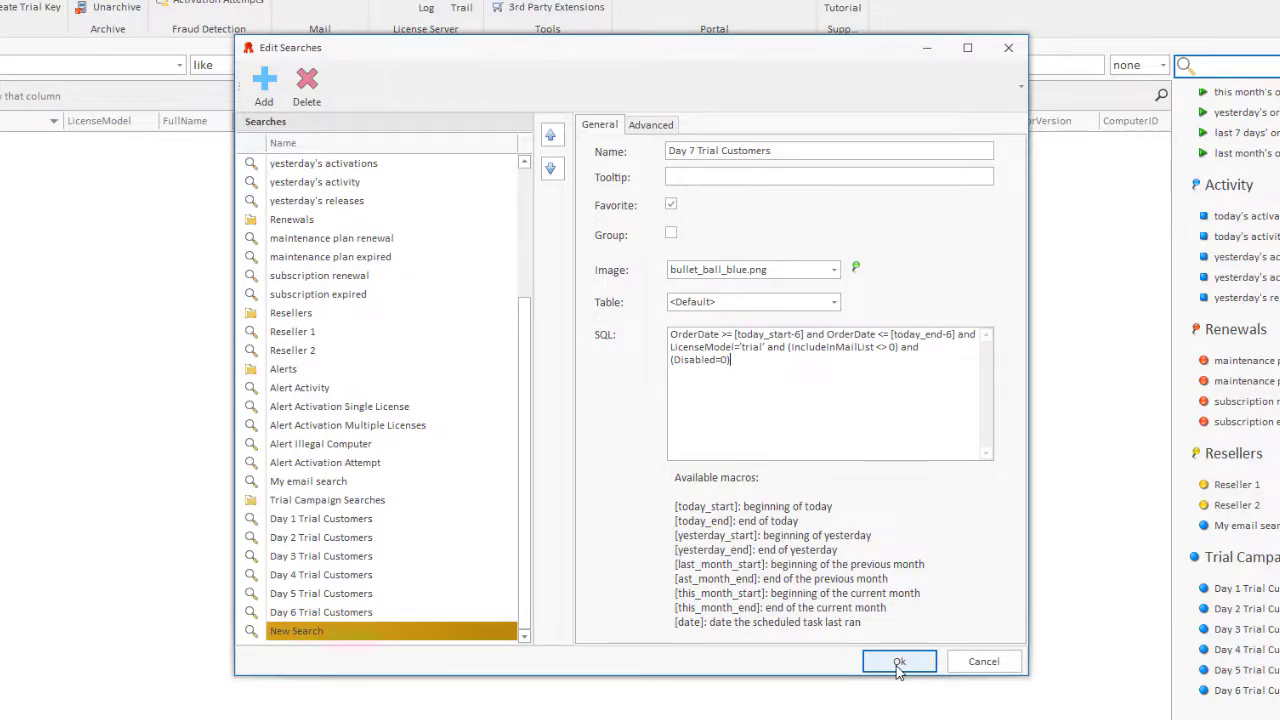
{"action": "left_click", "coordinate": [848, 601]}
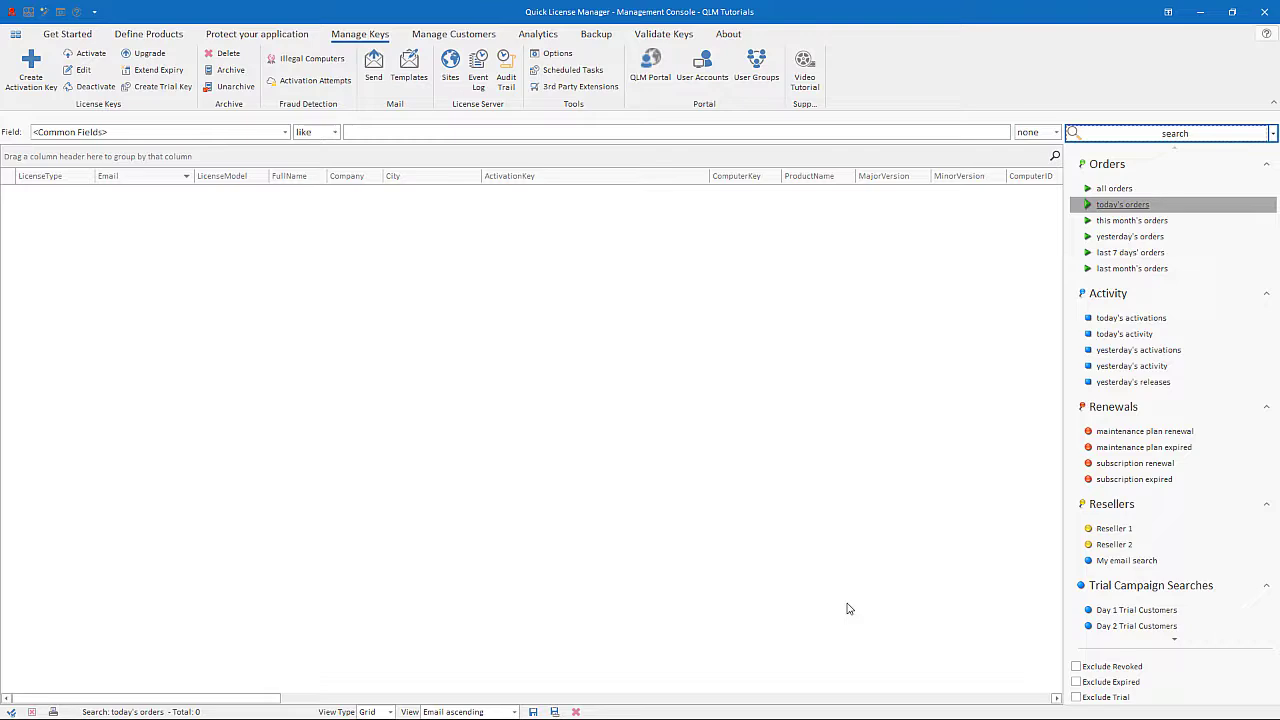
{"action": "scroll", "coordinate": [1216, 582], "scroll_direction": "down", "scroll_amount": 2}
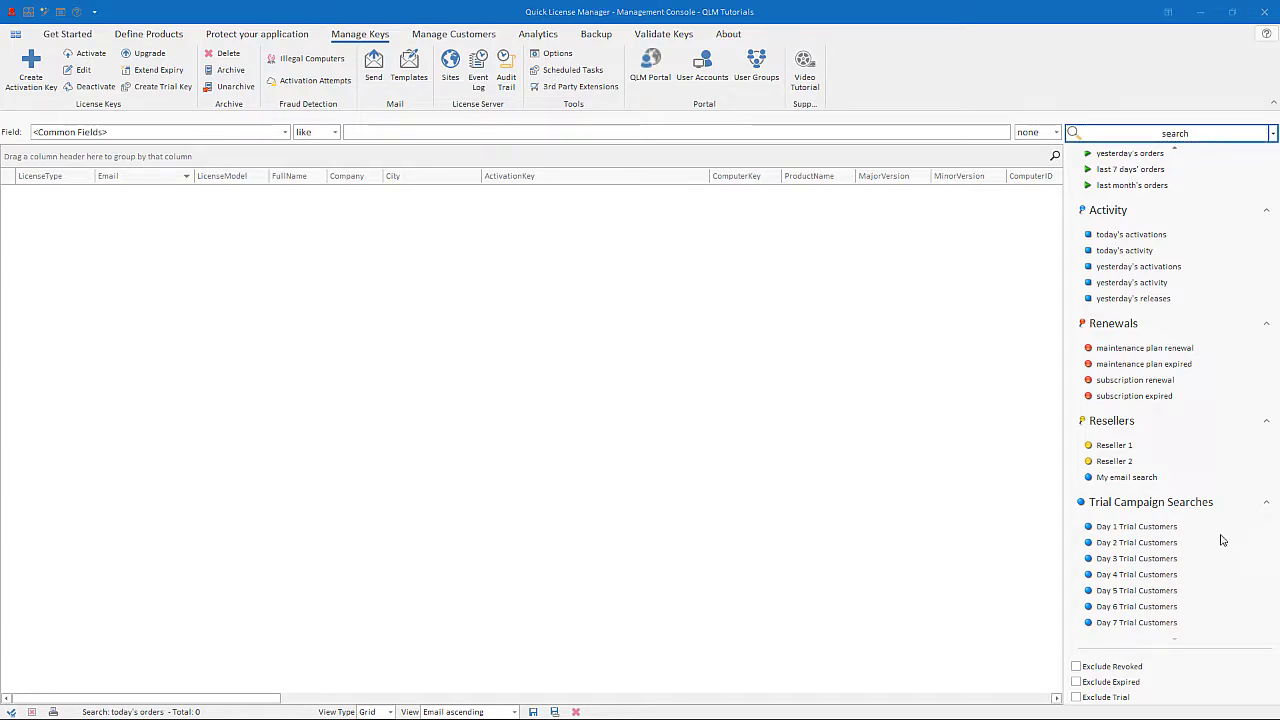
Add a new scheduled task and name it Trial Day 7.
{"action": "left_click", "coordinate": [583, 72]}
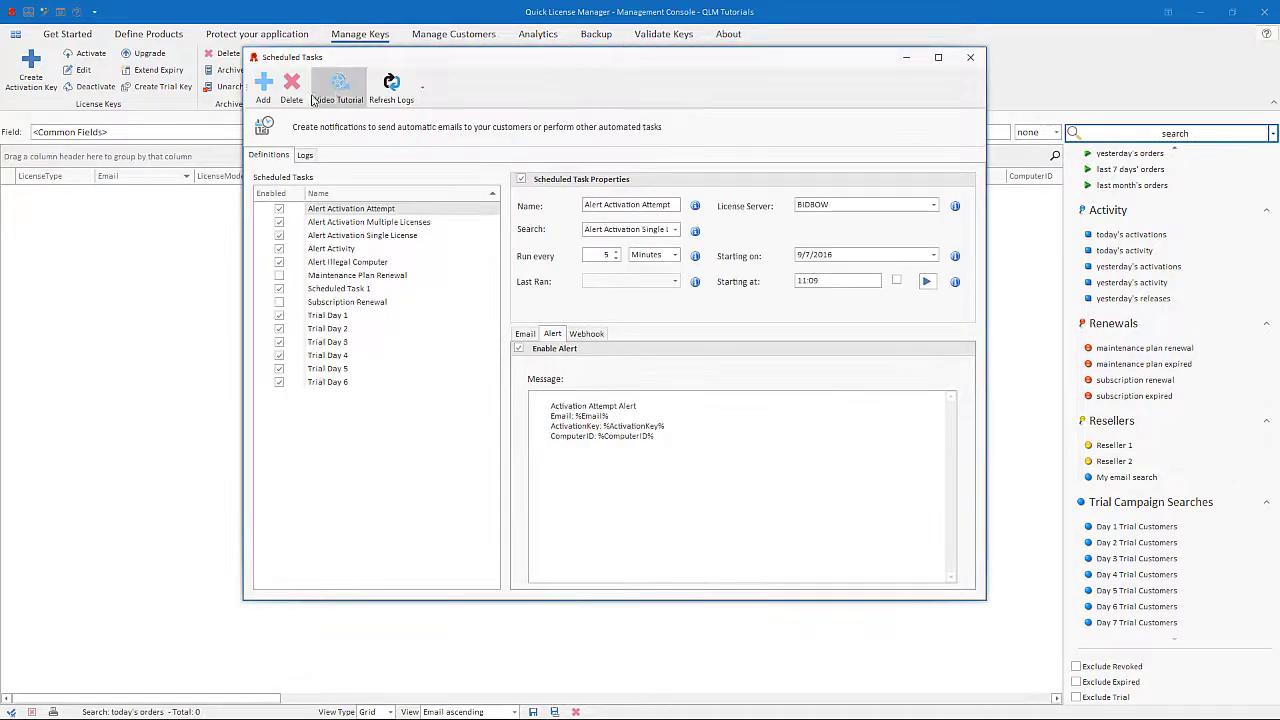
{"action": "left_click", "coordinate": [265, 90]}
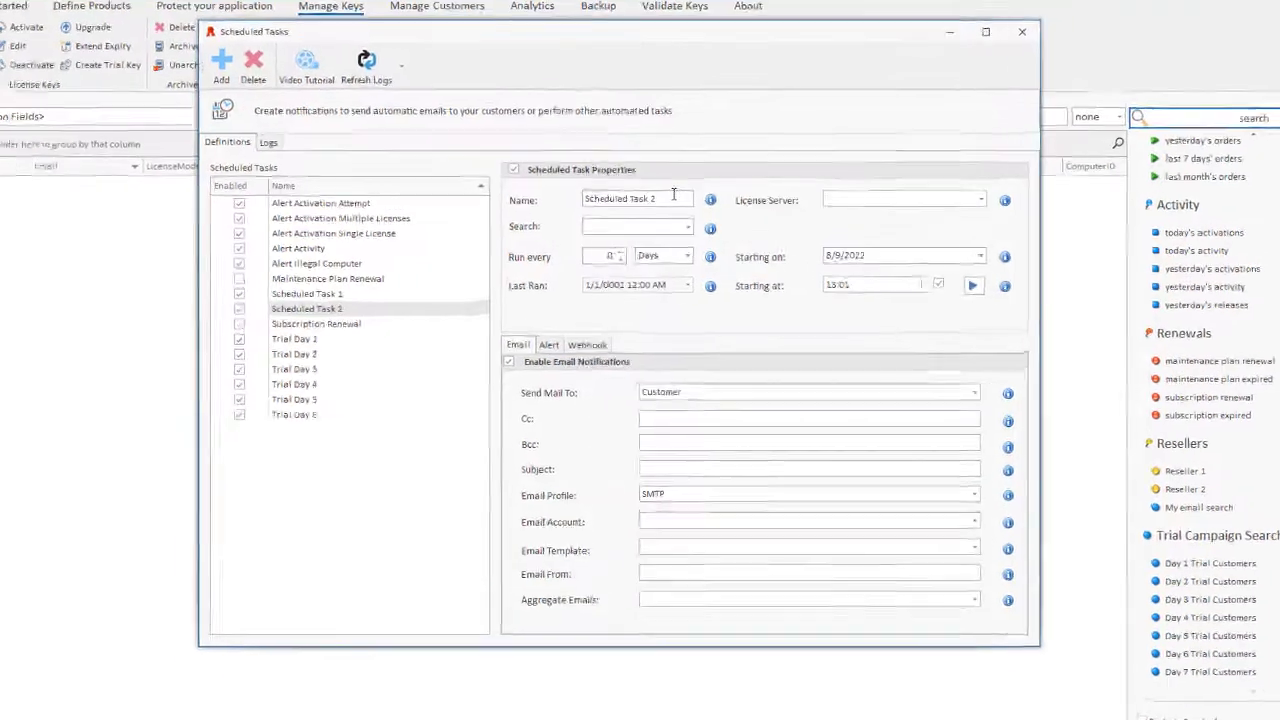
{"action": "left_click_drag", "start_coordinate": [661, 201], "coordinate": [546, 201]}
{"action": "type", "text": "Tr"}
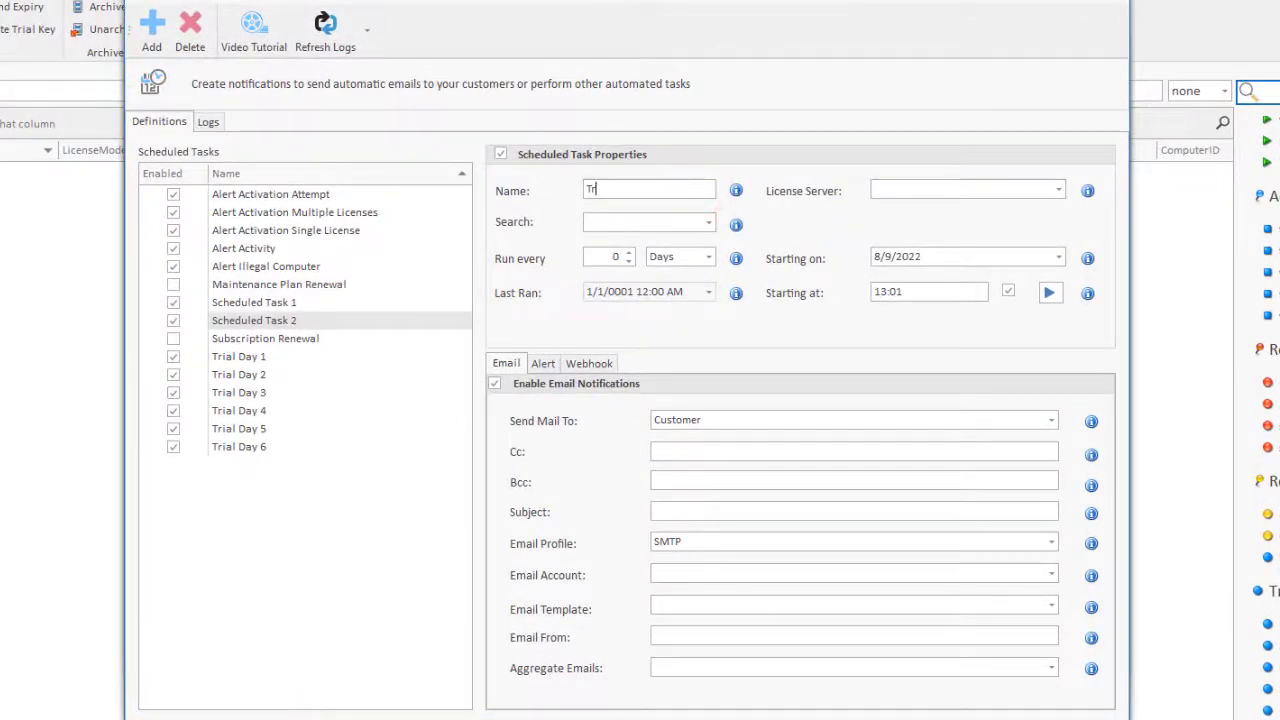
{"action": "type", "text": "ial Day 7"}
Assign the QLM Tutorials license server and the Day 7 Trial Customers search to the Trial Day 7 task.
{"action": "left_click", "coordinate": [883, 189]}
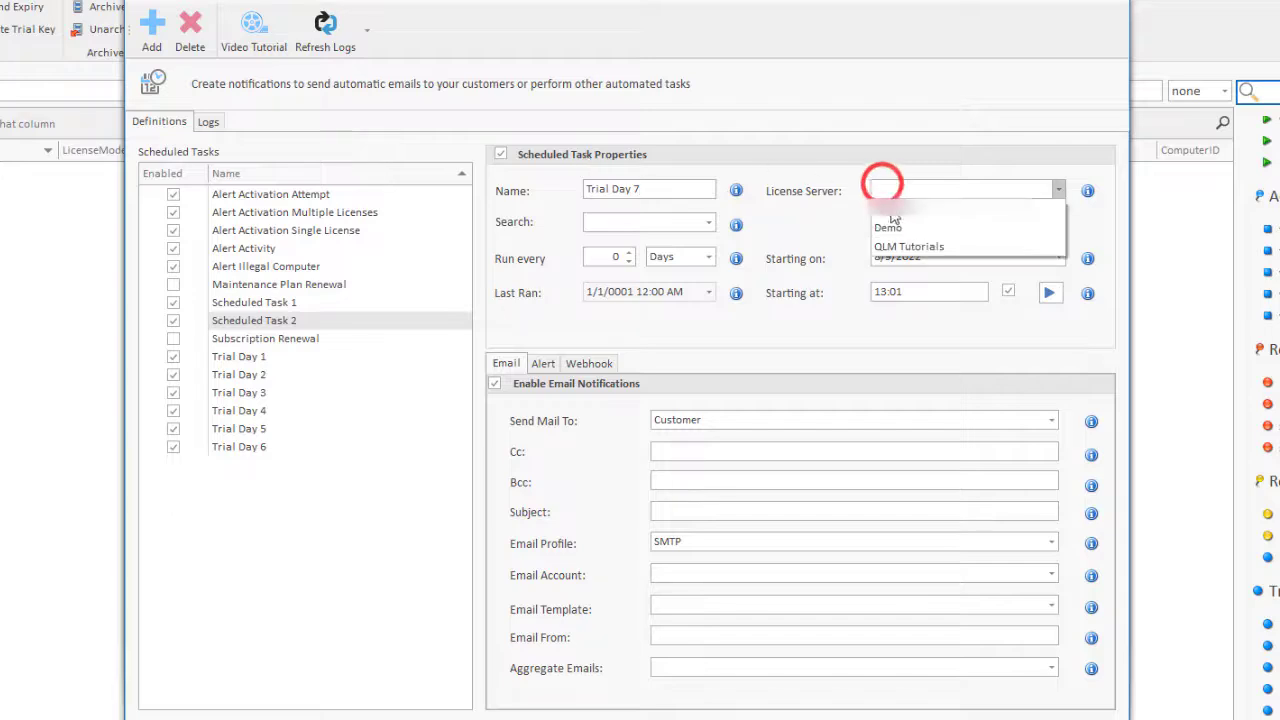
{"action": "left_click", "coordinate": [905, 247]}
{"action": "left_click", "coordinate": [708, 223]}
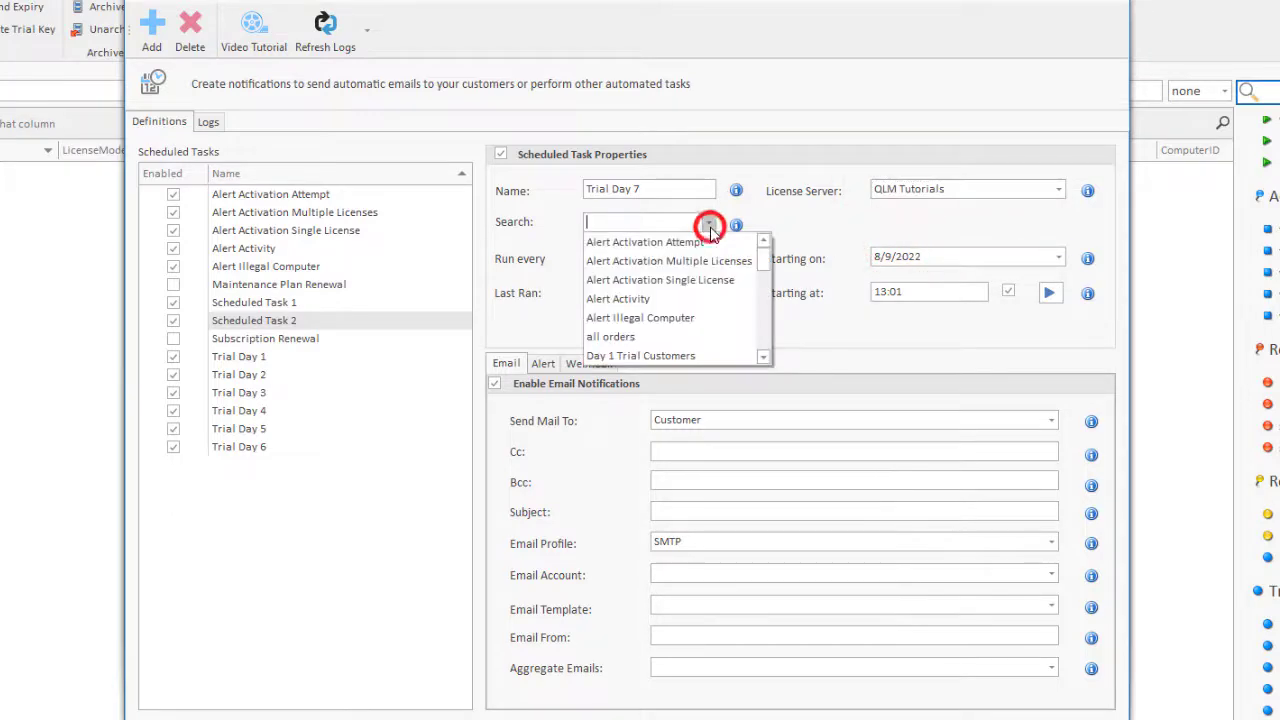
{"action": "scroll", "coordinate": [714, 280], "scroll_direction": "down", "scroll_amount": 3}
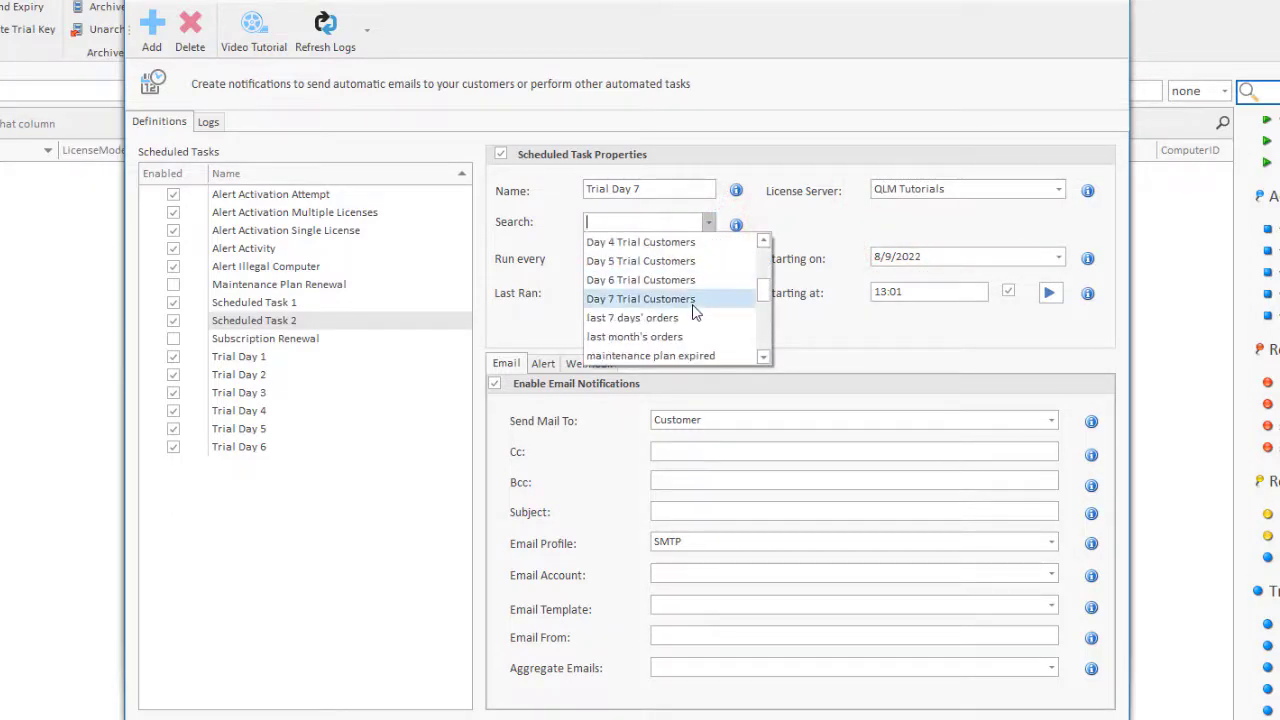
{"action": "left_click", "coordinate": [689, 306]}
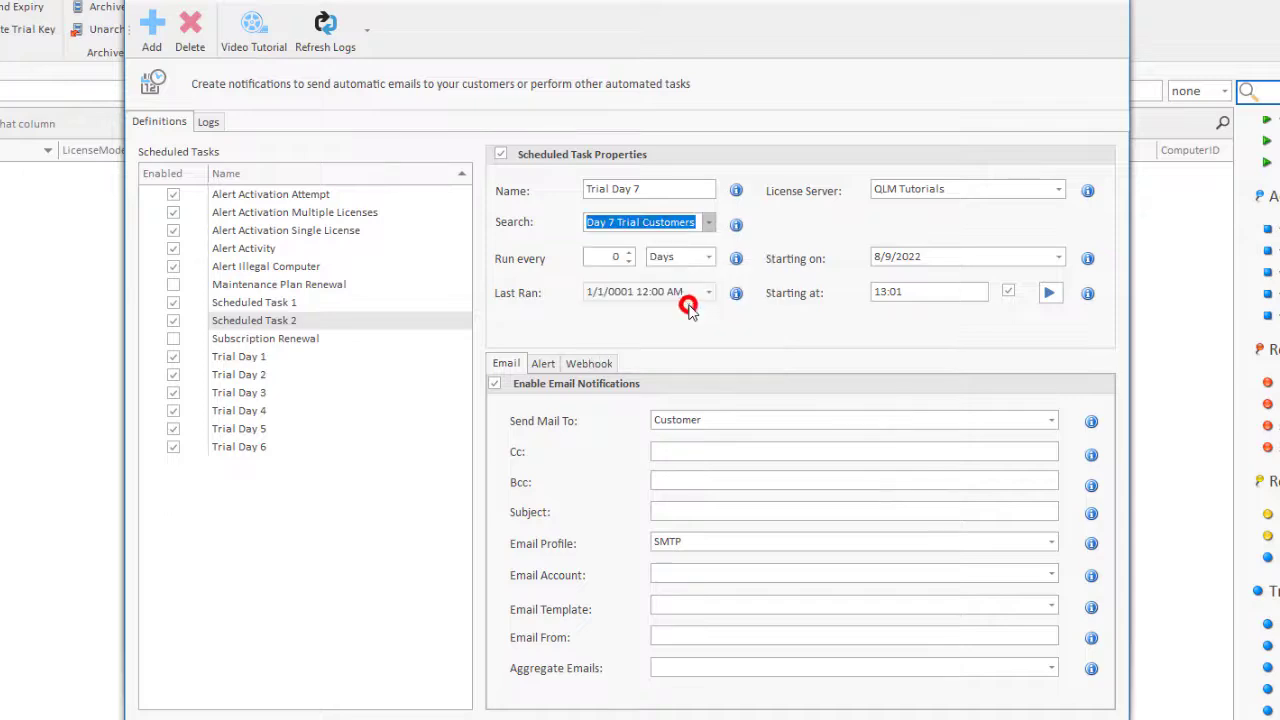
Schedule the Trial Day 7 task to run every 1 day, starting on 8/10/2022 at 08:00.
{"action": "double_click", "coordinate": [605, 258]}
{"action": "type", "text": "1"}
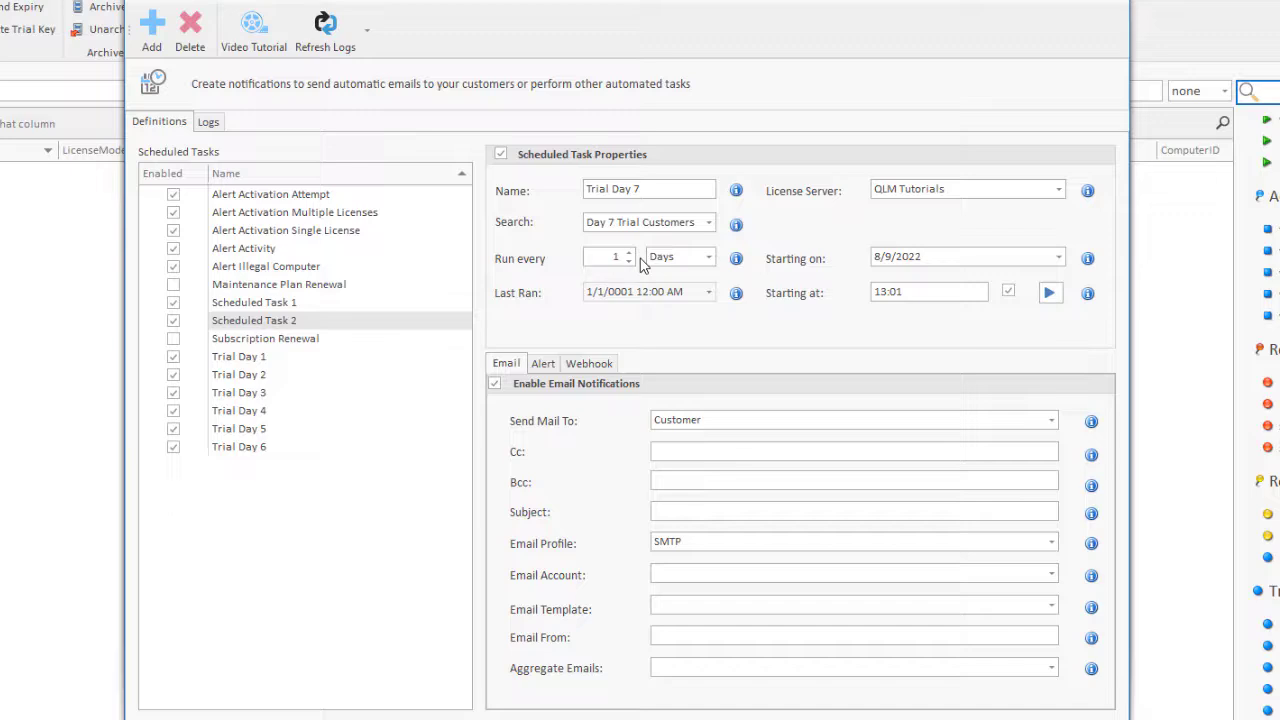
{"action": "left_click", "coordinate": [1063, 257]}
{"action": "left_click", "coordinate": [991, 388]}
{"action": "left_click", "coordinate": [930, 290]}
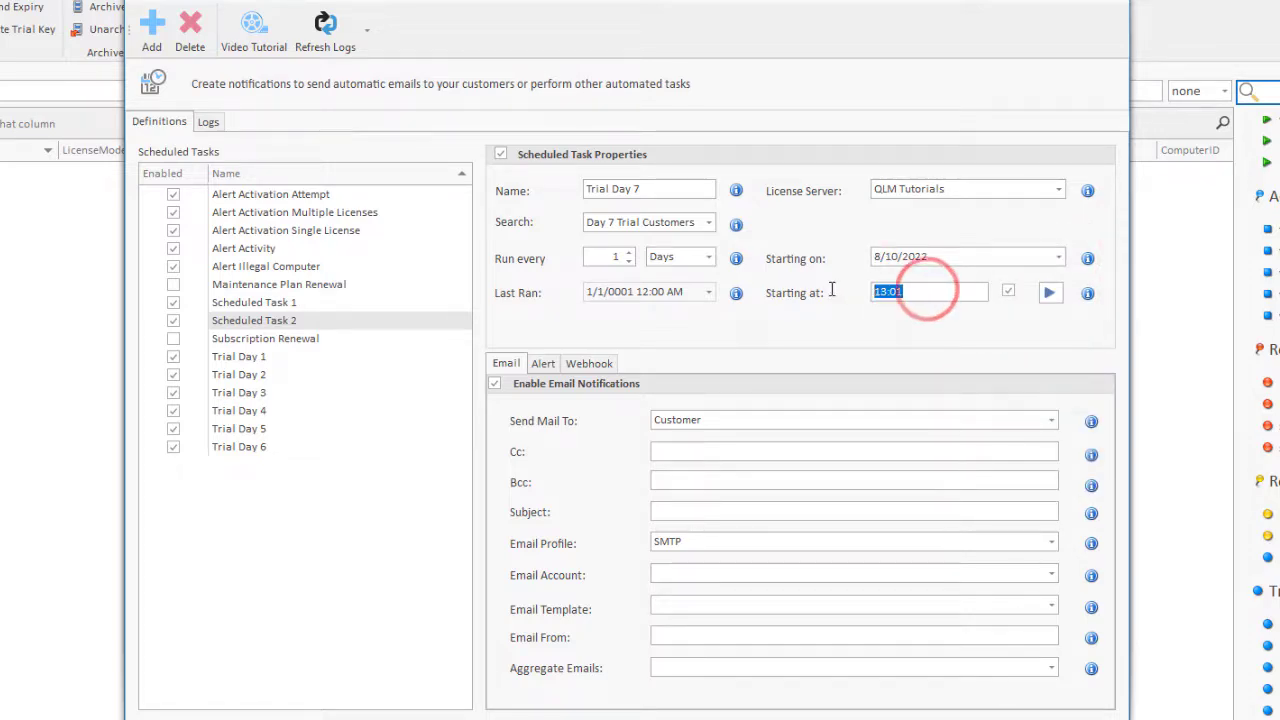
{"action": "type", "text": "8:00"}
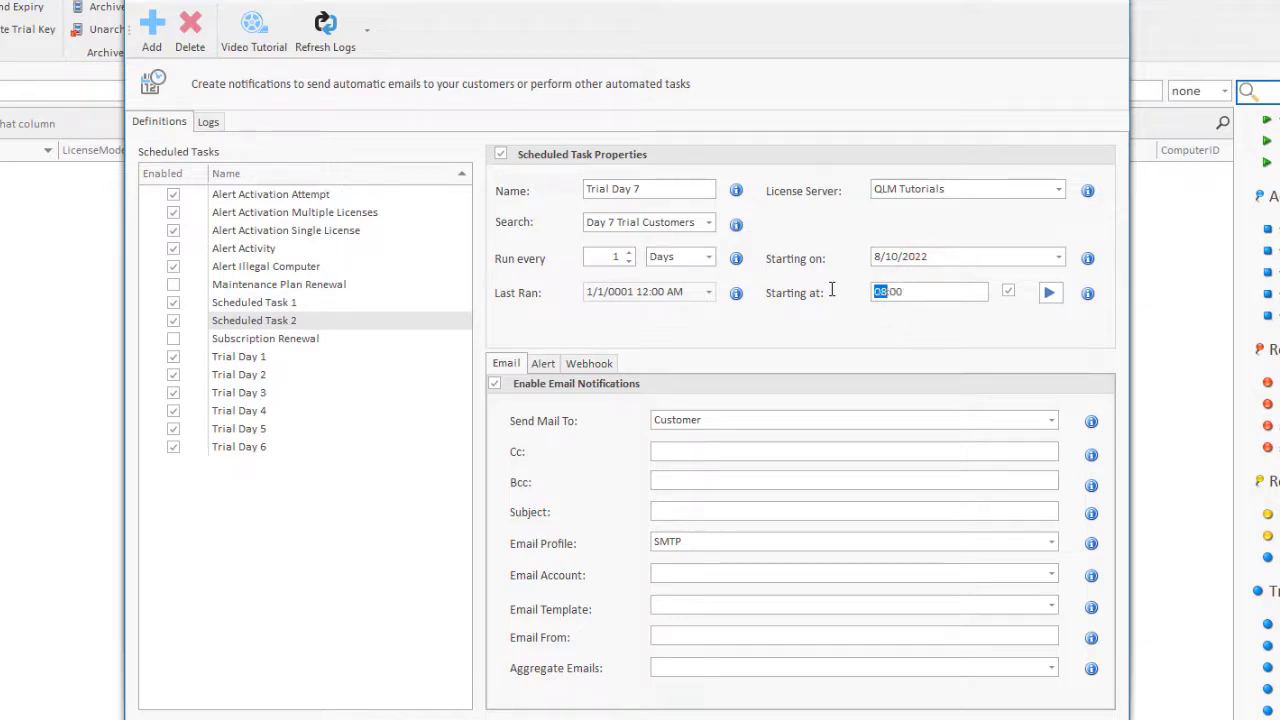
{"action": "left_click", "coordinate": [975, 320]}
Configure the task's email notification with the subject Fraud Detection, the support email account and the Campaign Trial Day 7 template.
{"action": "left_click", "coordinate": [699, 510]}
{"action": "type", "text": "Fraud Detection"}
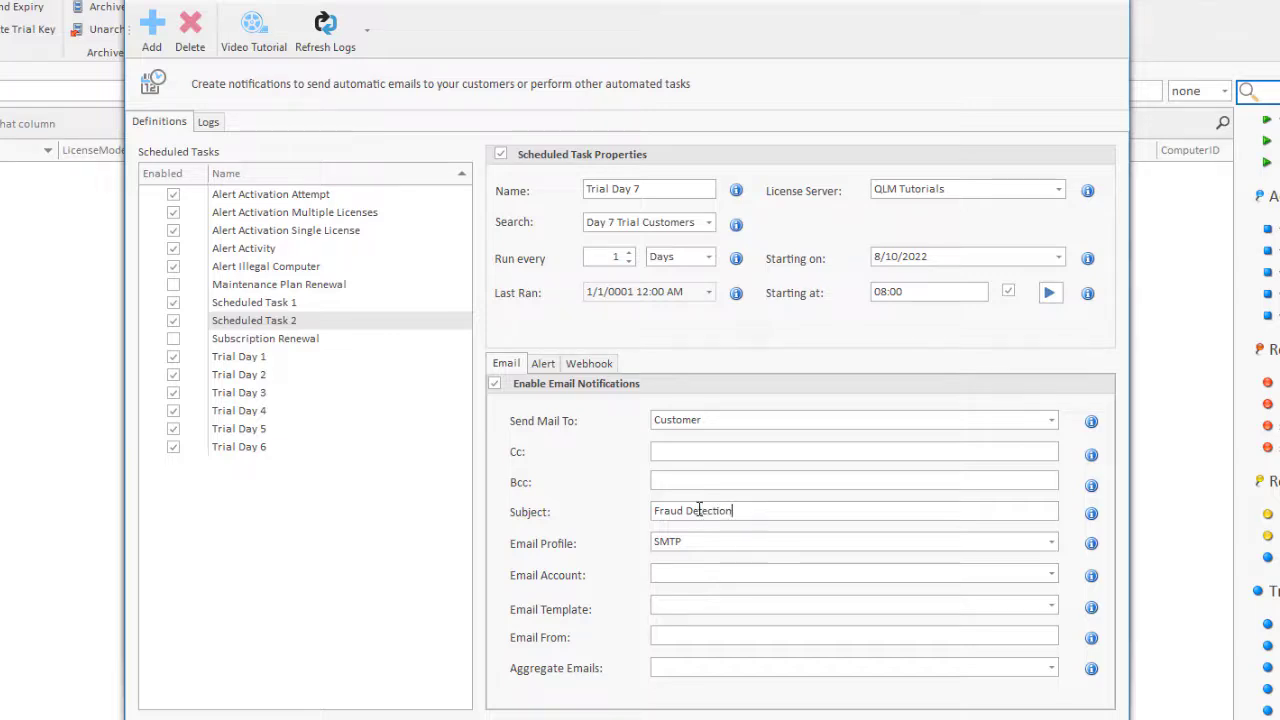
{"action": "left_click", "coordinate": [733, 571]}
{"action": "left_click", "coordinate": [742, 592]}
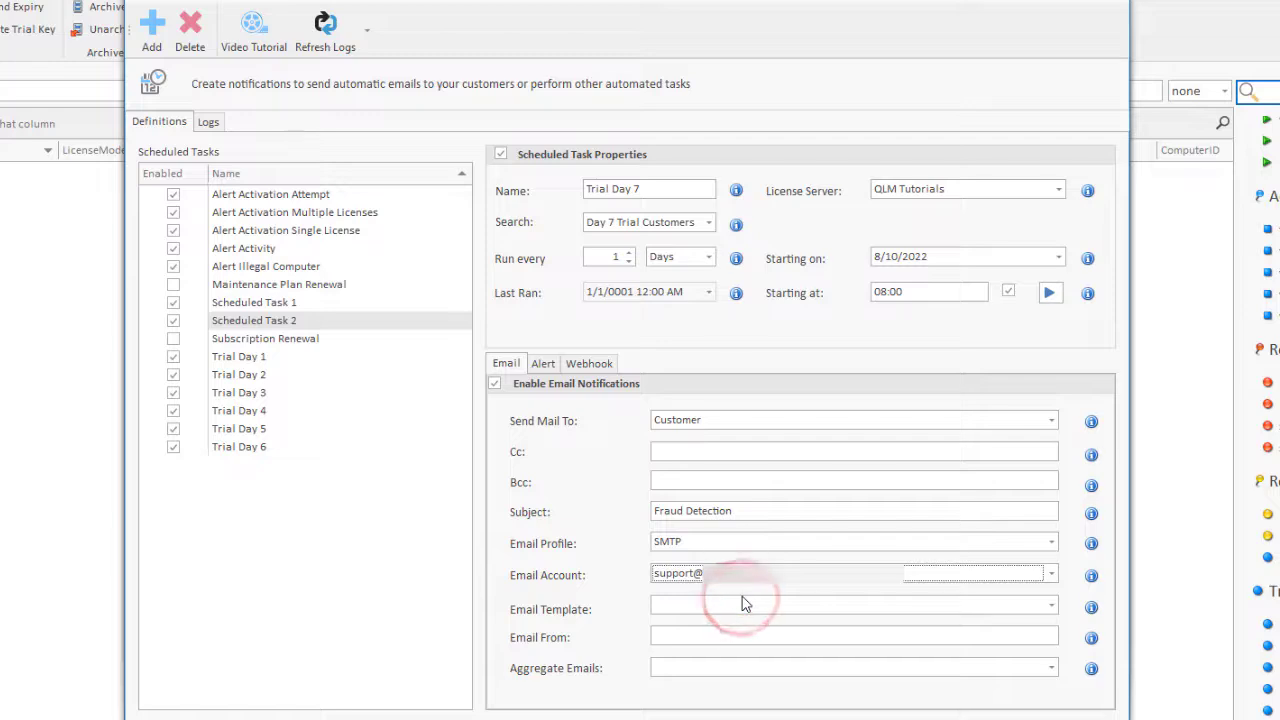
{"action": "left_click", "coordinate": [743, 603]}
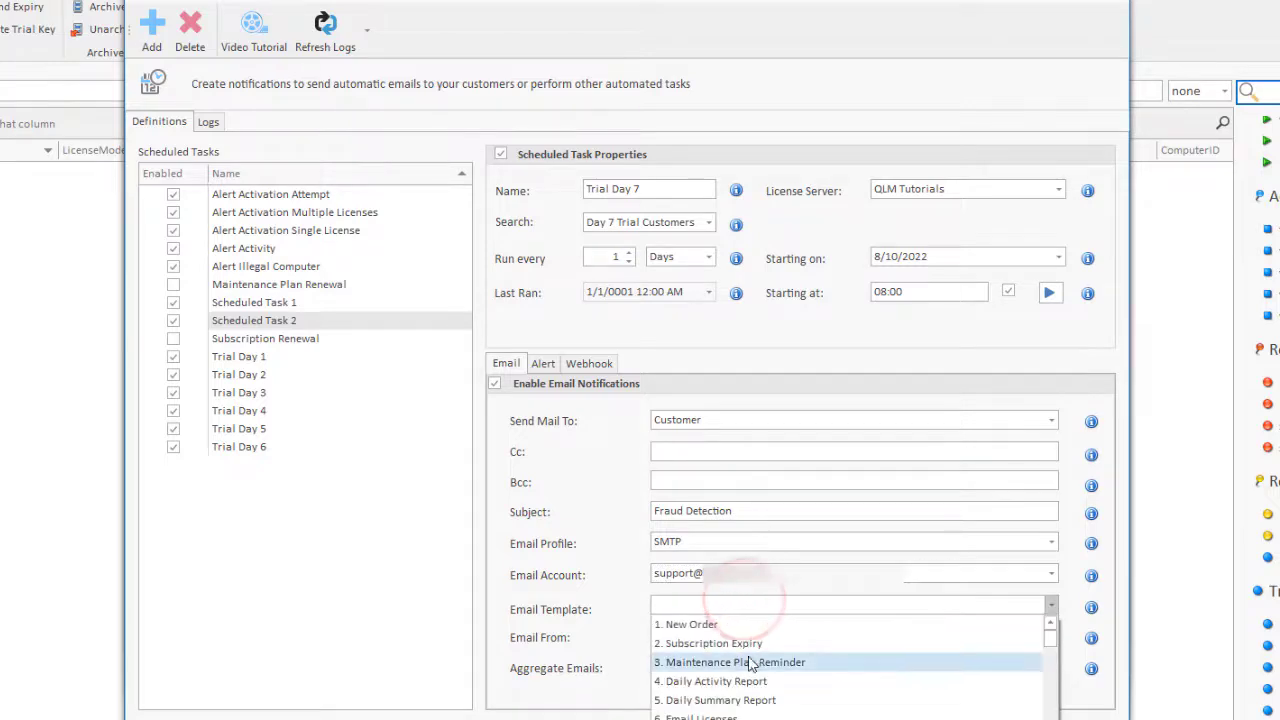
{"action": "scroll", "coordinate": [750, 665], "scroll_direction": "down", "scroll_amount": 5}
{"action": "left_click", "coordinate": [755, 712]}
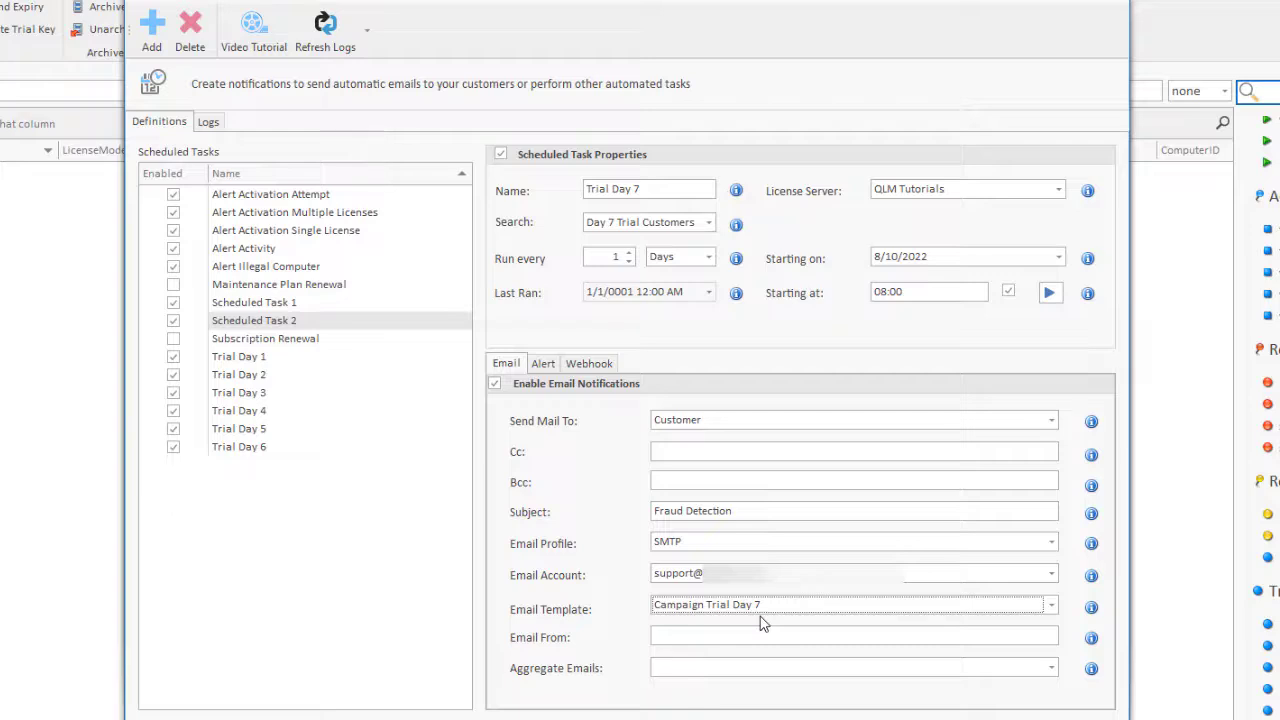
Add another scheduled task and open the properties of the Trial Day 6 task.
{"action": "left_click", "coordinate": [155, 38]}
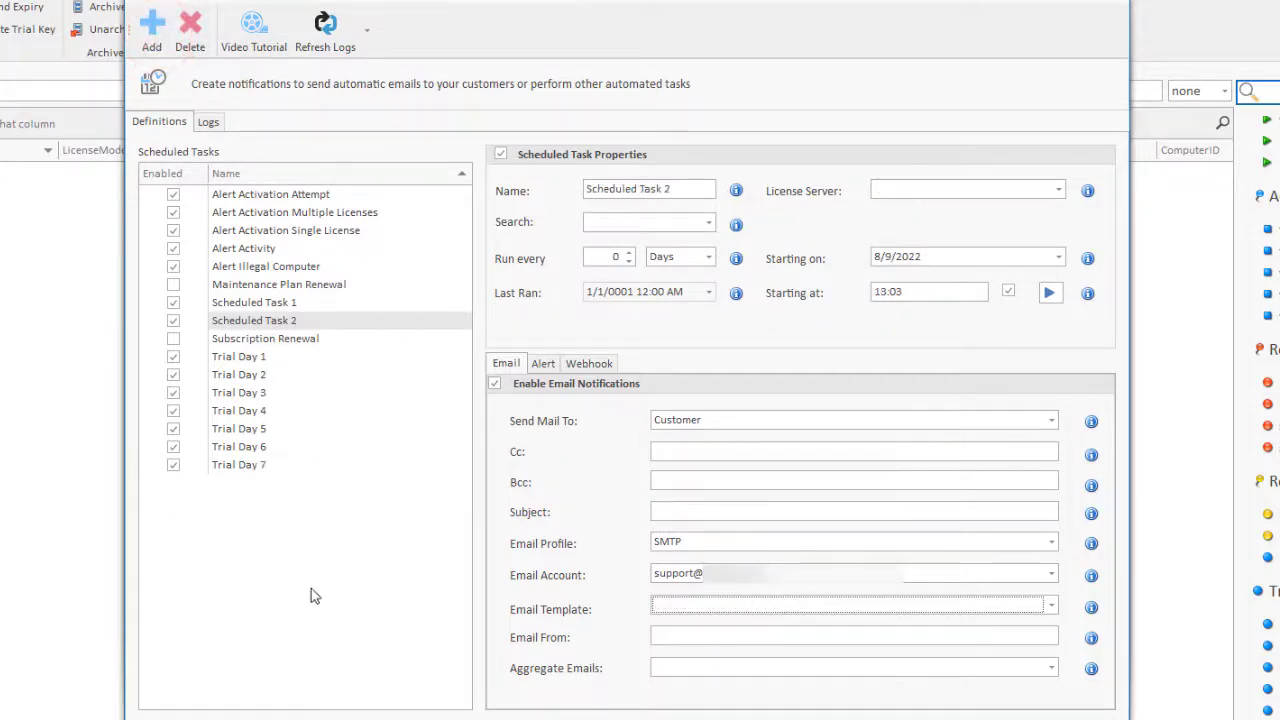
{"action": "left_click", "coordinate": [266, 450]}
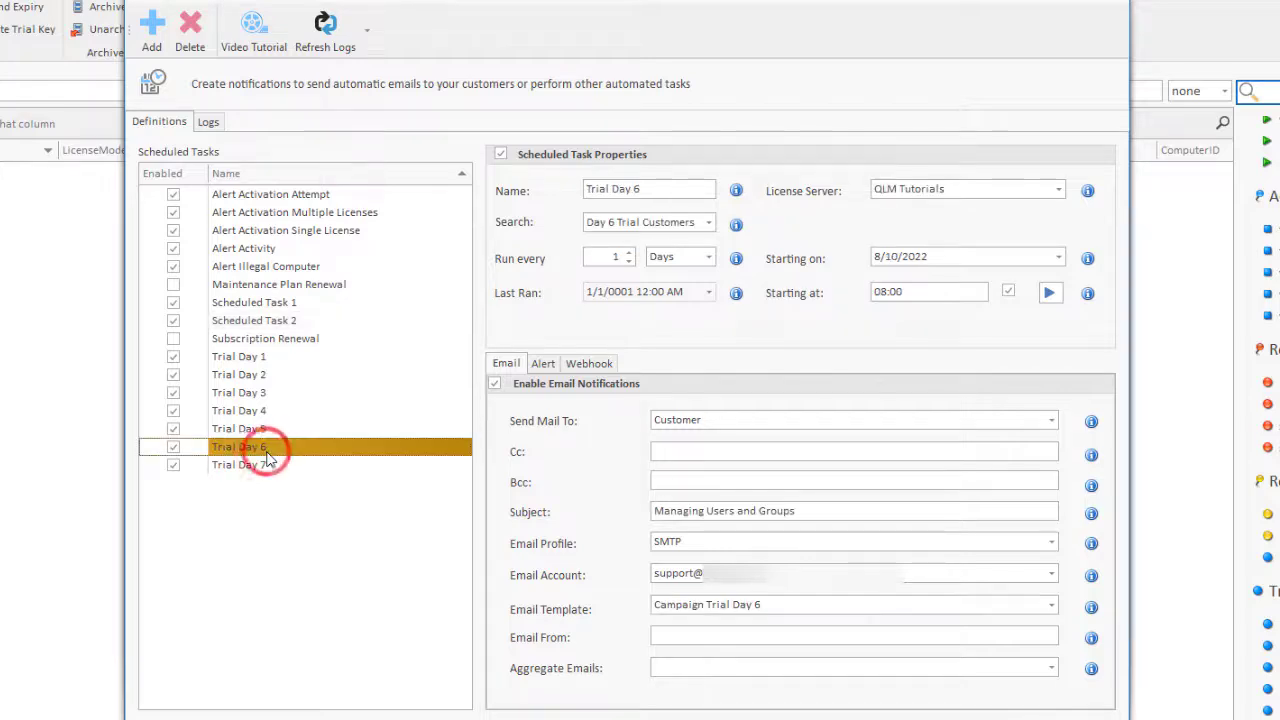